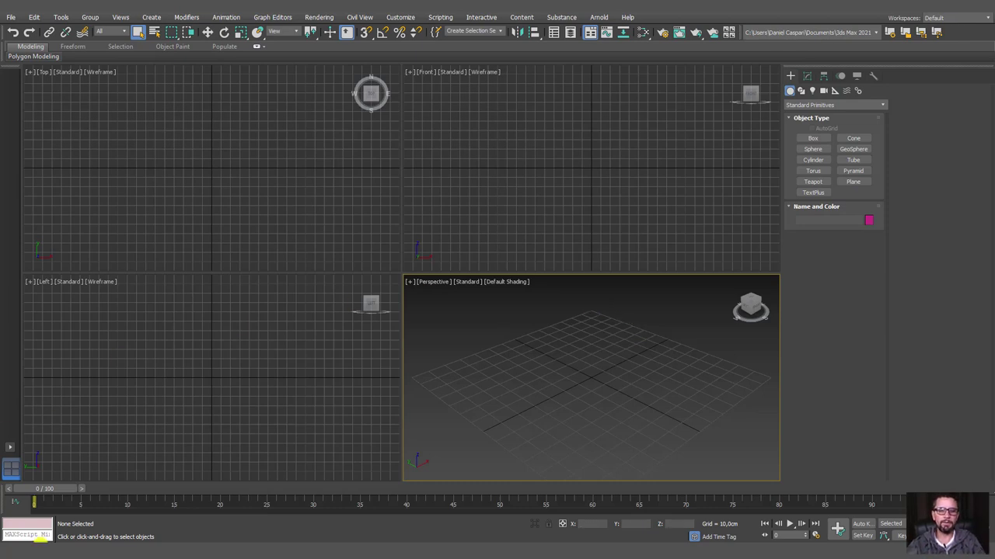
# - Open the referência katana photo from the tutorial folder in Windows Photo Viewer
pyautogui.click(49, 509)
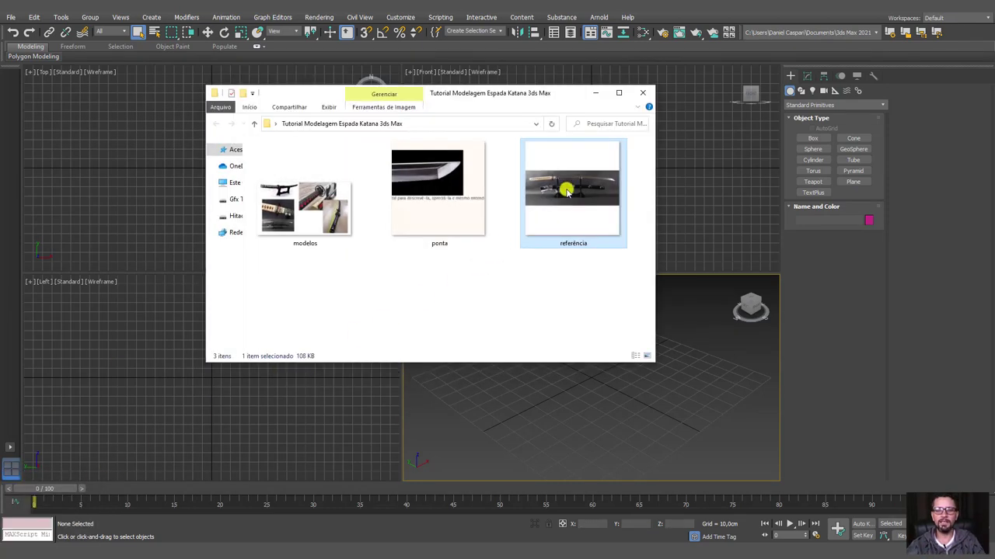
pyautogui.press('Return')
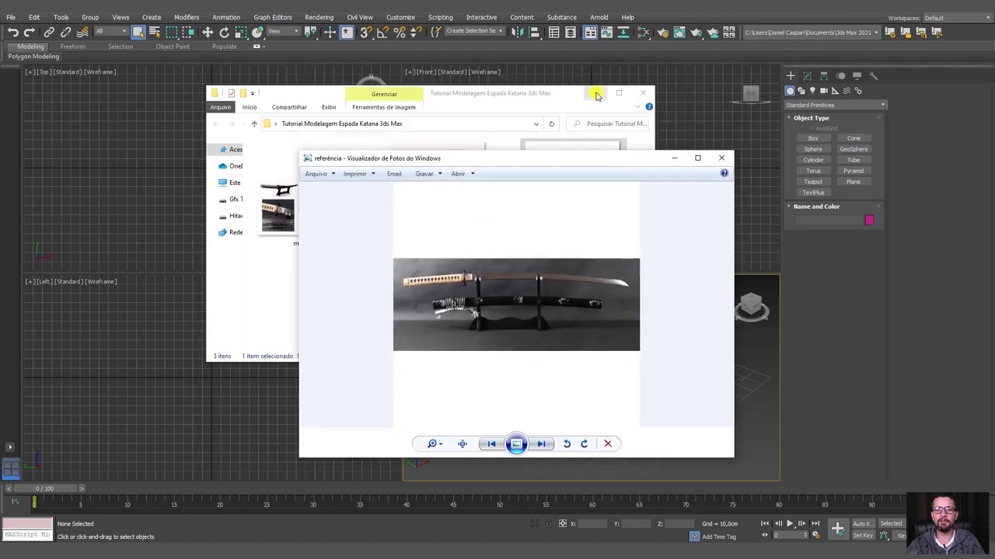
pyautogui.click(595, 93)
pyautogui.moveTo(608, 156); pyautogui.dragTo(579, 108)
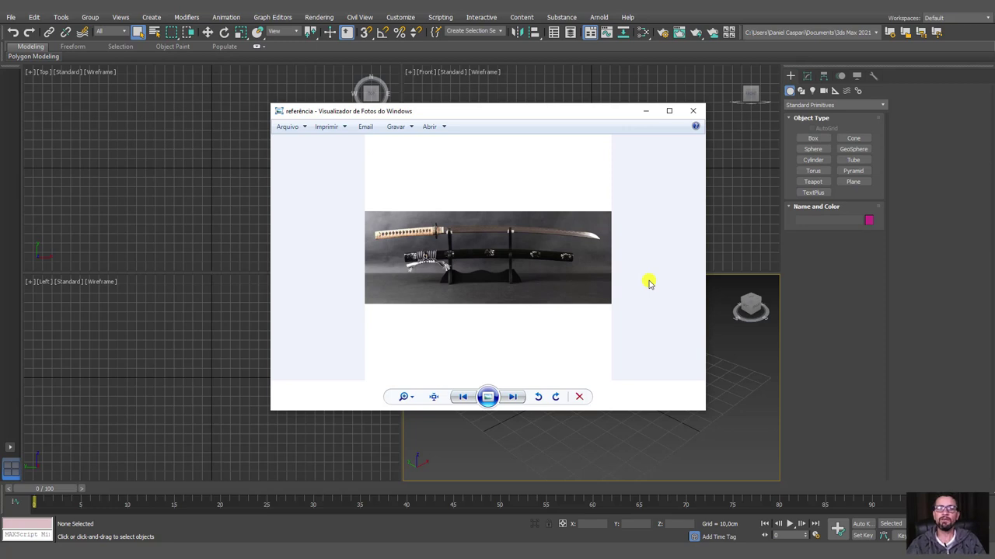
# - Zoom into the photo to inspect the handle and guard up close, then zoom back out
pyautogui.scroll(3, 435, 229)
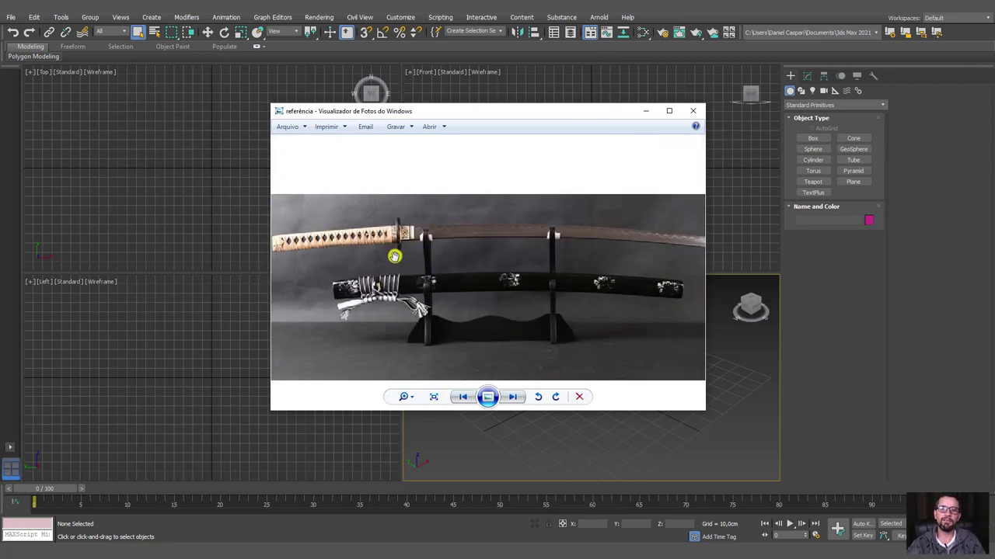
pyautogui.scroll(2, 394, 237)
pyautogui.scroll(1, 400, 232)
pyautogui.scroll(1, 435, 224)
pyautogui.scroll(1, 457, 237)
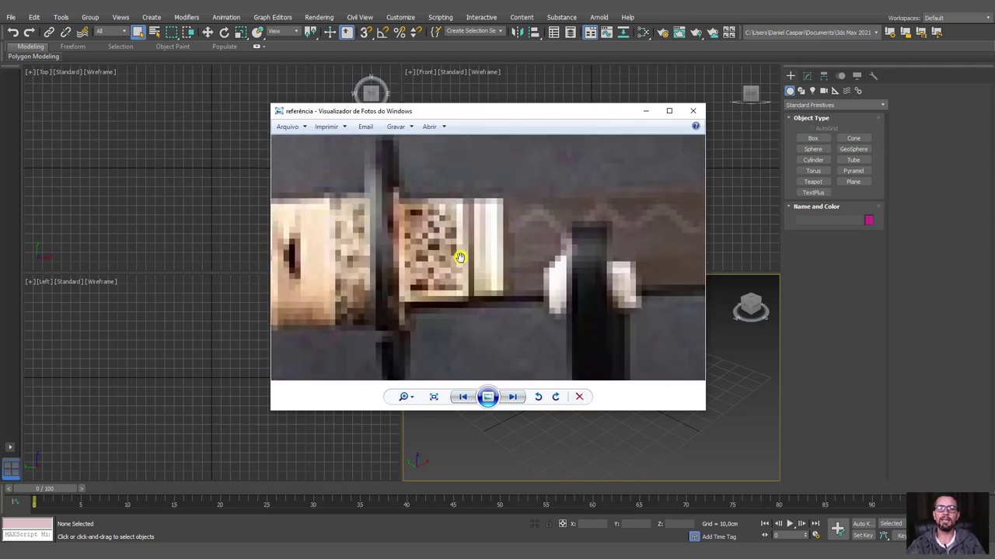
pyautogui.moveTo(484, 182); pyautogui.dragTo(394, 319)
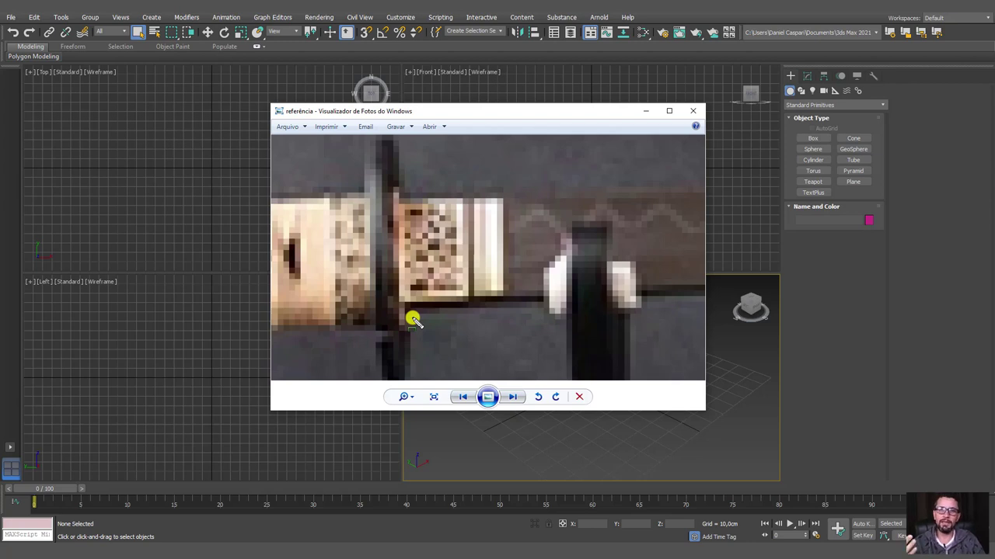
pyautogui.scroll(-3, 402, 249)
pyautogui.scroll(-2, 349, 284)
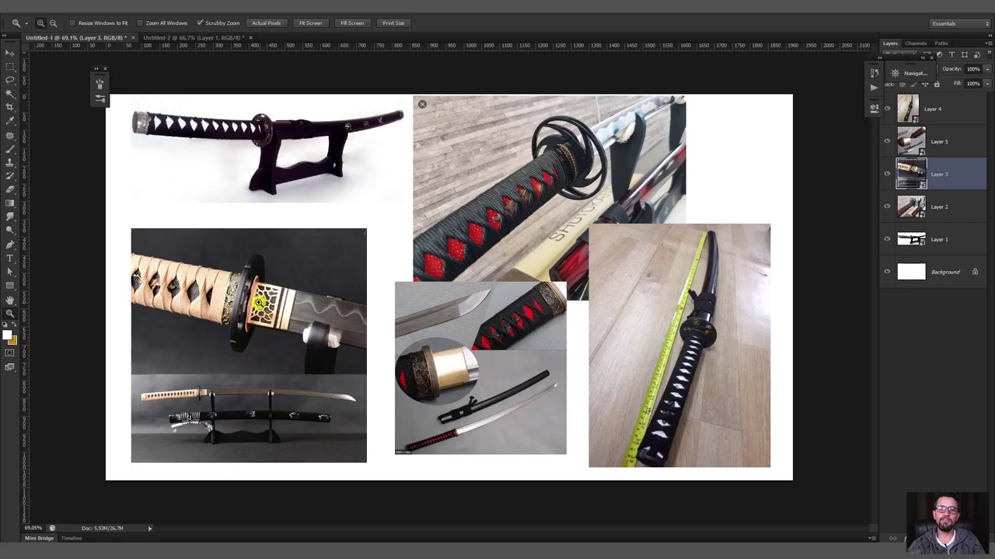
# - Scrubby-zoom into the gold habaki of the left sword photo in the collage
pyautogui.moveTo(263, 304)
pyautogui.mouseDown()
pyautogui.moveTo(305, 355)
pyautogui.moveTo(304, 398)
pyautogui.mouseUp()
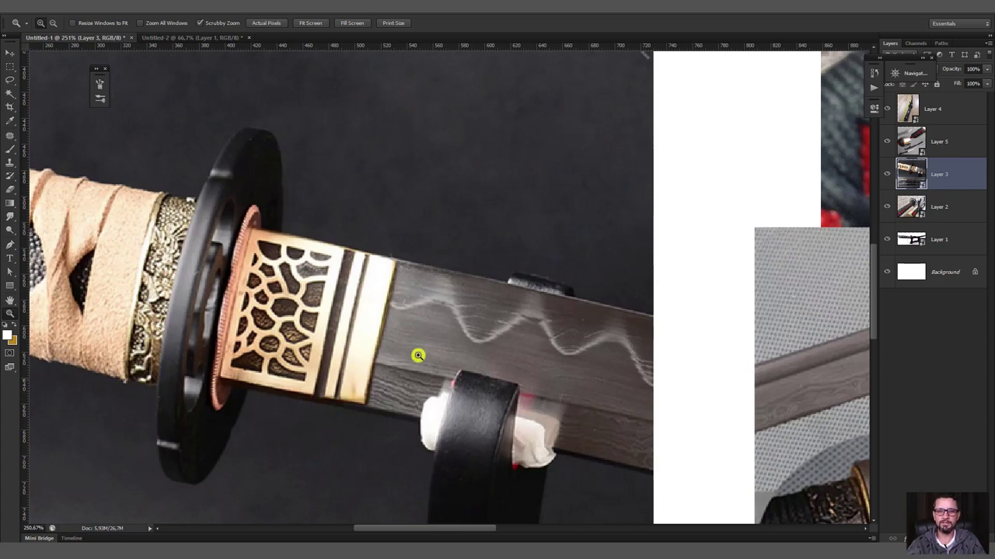
# - Zoom out to about 79% so the whole katana collage fits on screen
pyautogui.moveTo(458, 318); pyautogui.dragTo(419, 300)
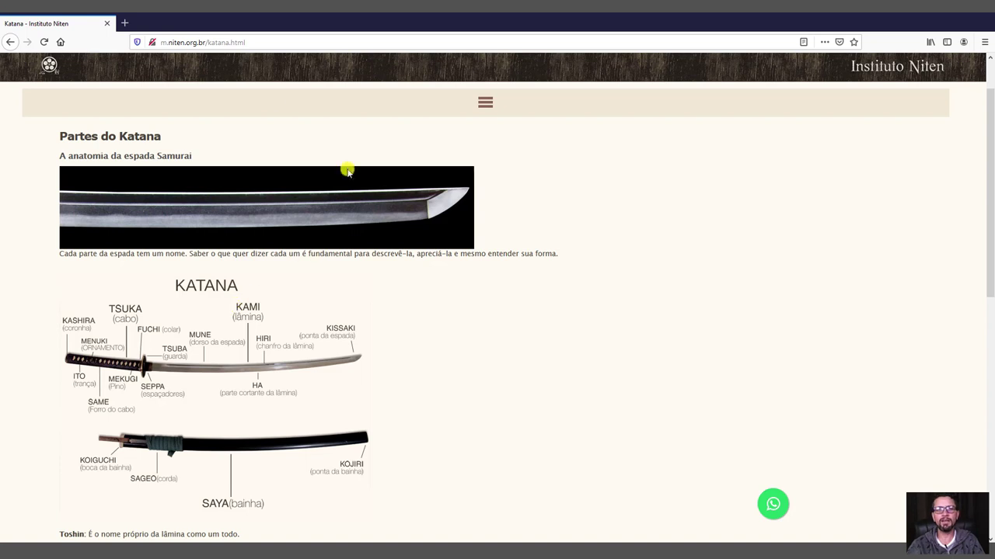
# - Show the katana.html page address, then scroll to the glossary and its Toshin definition
pyautogui.moveTo(170, 42); pyautogui.dragTo(247, 42)
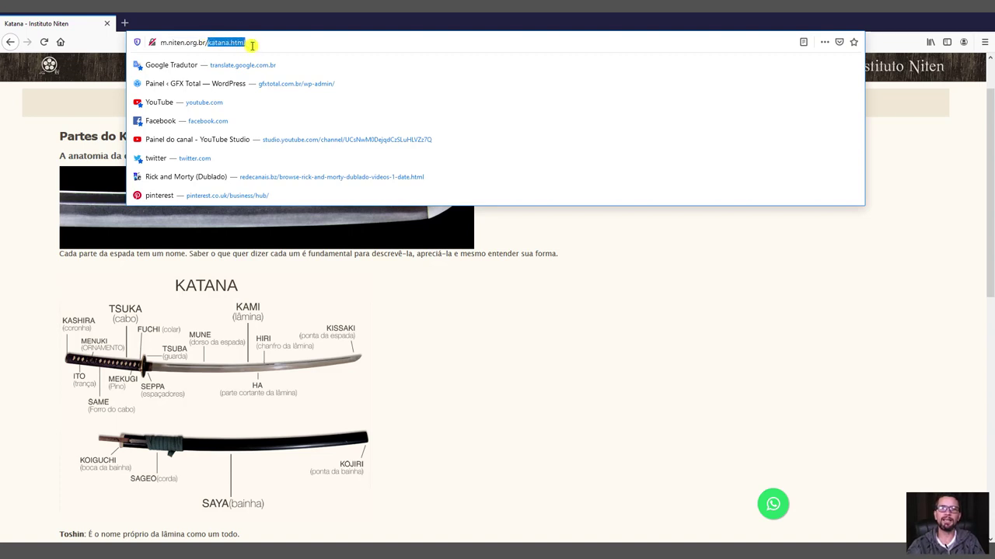
pyautogui.click(256, 42)
pyautogui.click(742, 368)
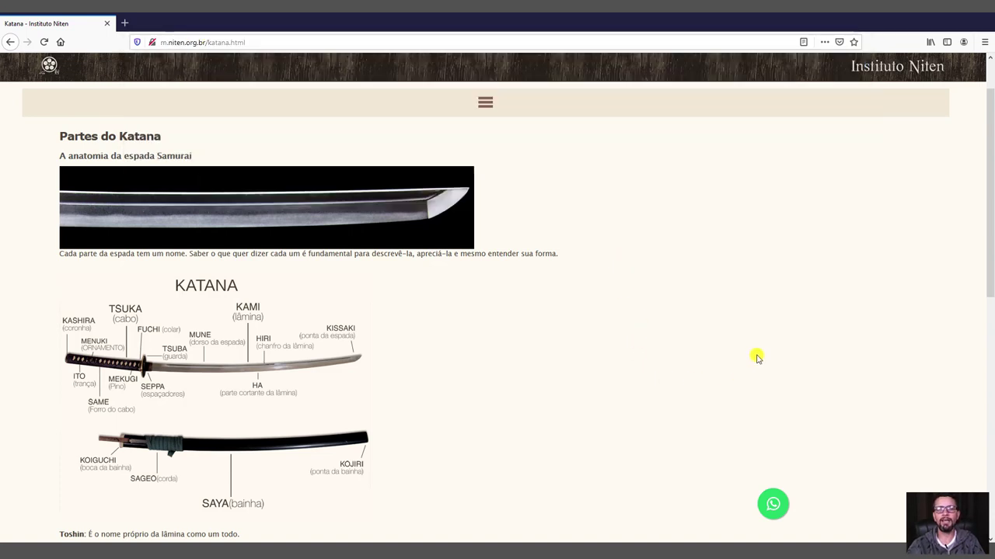
pyautogui.scroll(-5, 64, 326)
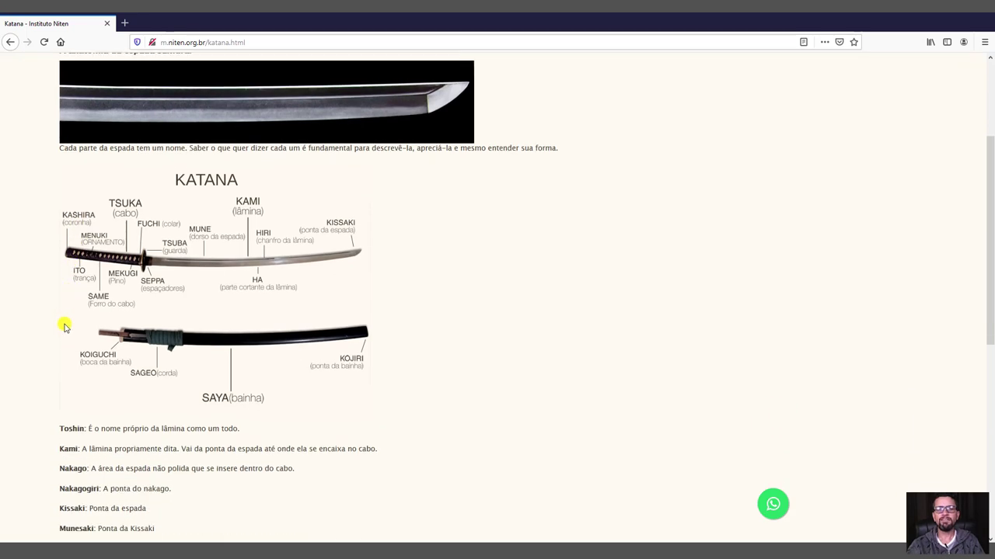
pyautogui.scroll(2, 65, 326)
pyautogui.scroll(1, 65, 327)
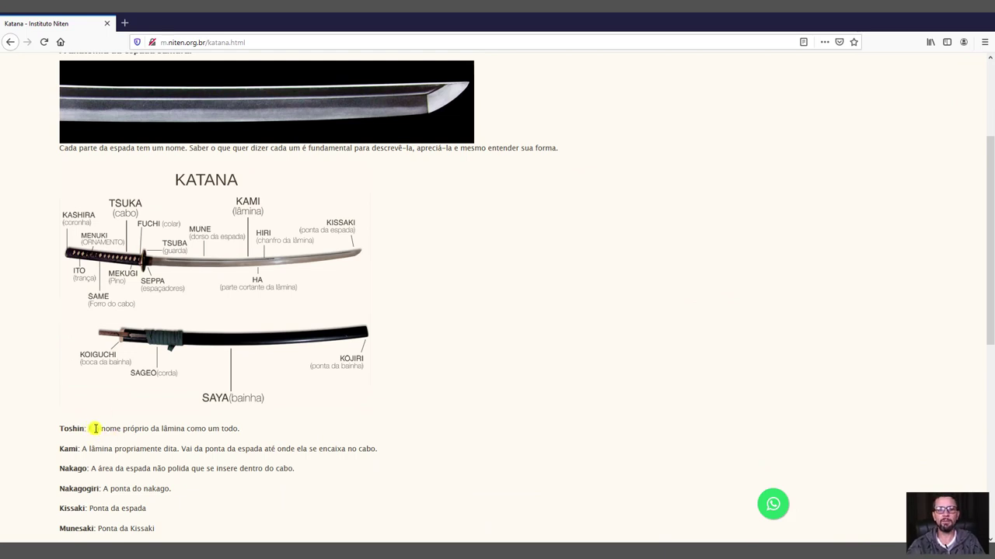
pyautogui.moveTo(88, 429); pyautogui.dragTo(222, 435)
pyautogui.click(221, 438)
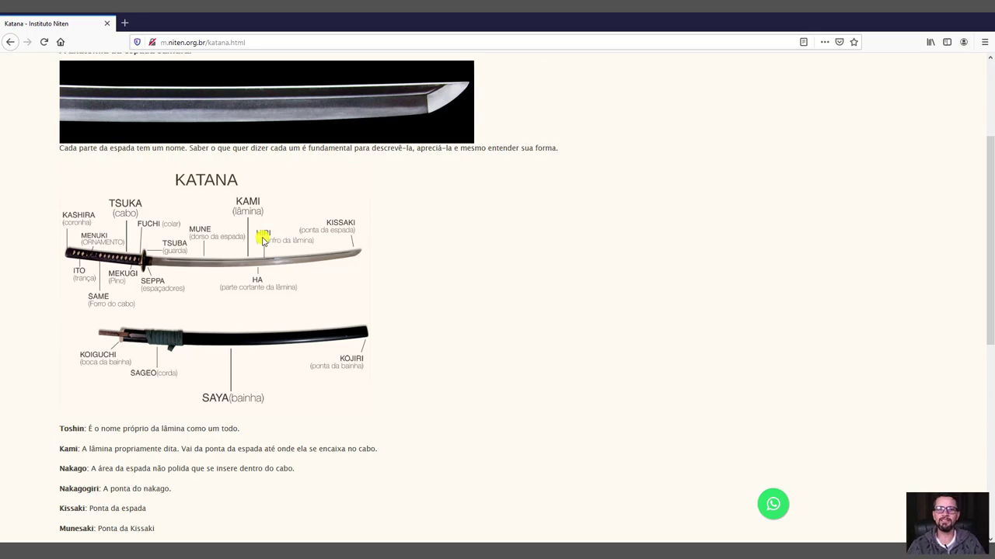
pyautogui.scroll(-3, 257, 285)
pyautogui.scroll(-1, 251, 256)
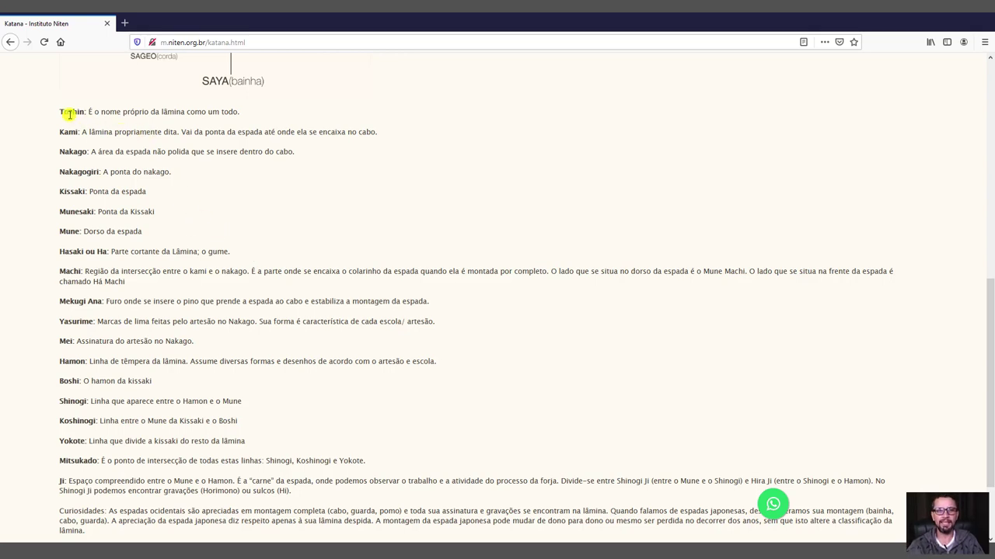
# - Read the glossary from Toshin down to Ji and Curiosidades, then return to 3ds Max
pyautogui.moveTo(63, 114); pyautogui.dragTo(85, 115)
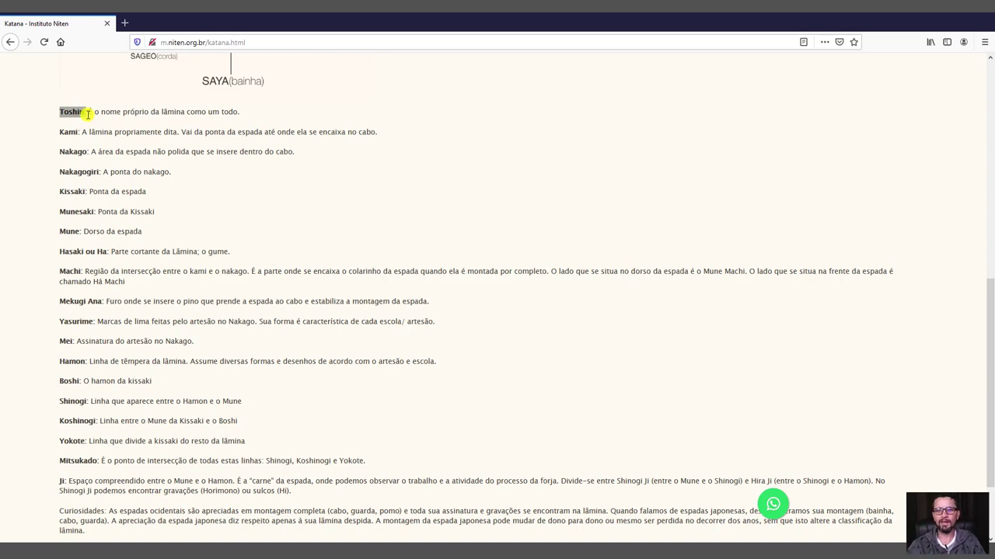
pyautogui.scroll(-3, 231, 291)
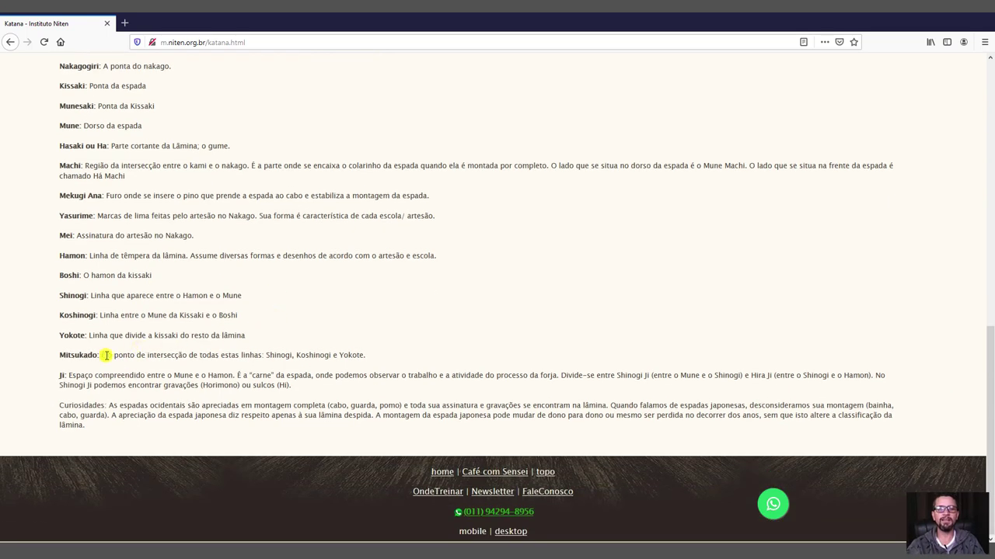
pyautogui.moveTo(62, 373); pyautogui.dragTo(308, 433)
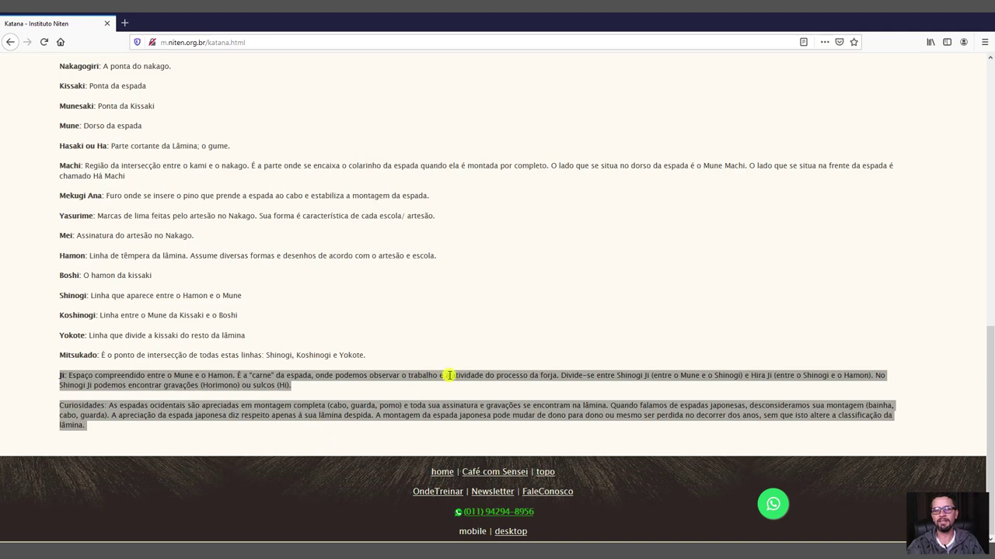
pyautogui.click(498, 333)
pyautogui.scroll(15, 505, 330)
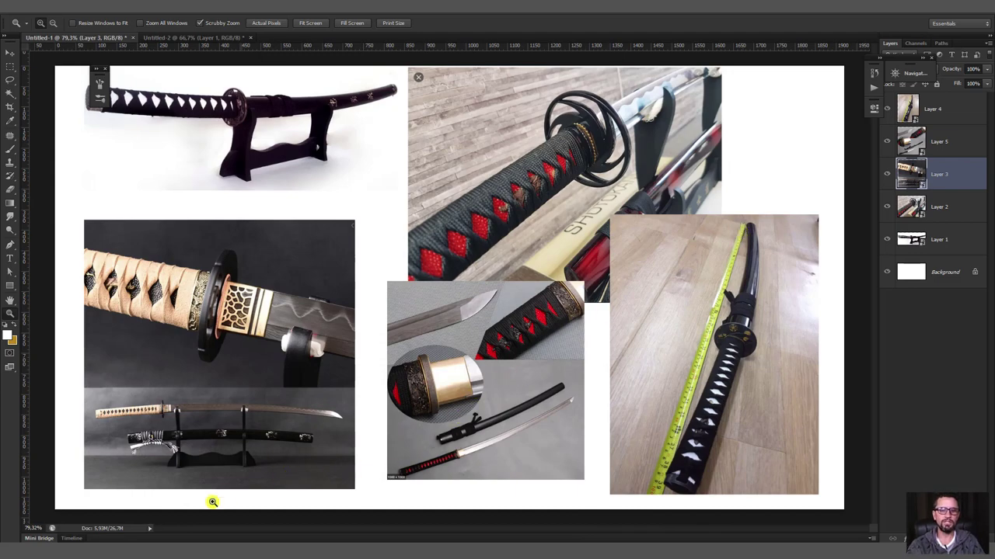
pyautogui.click(124, 505)
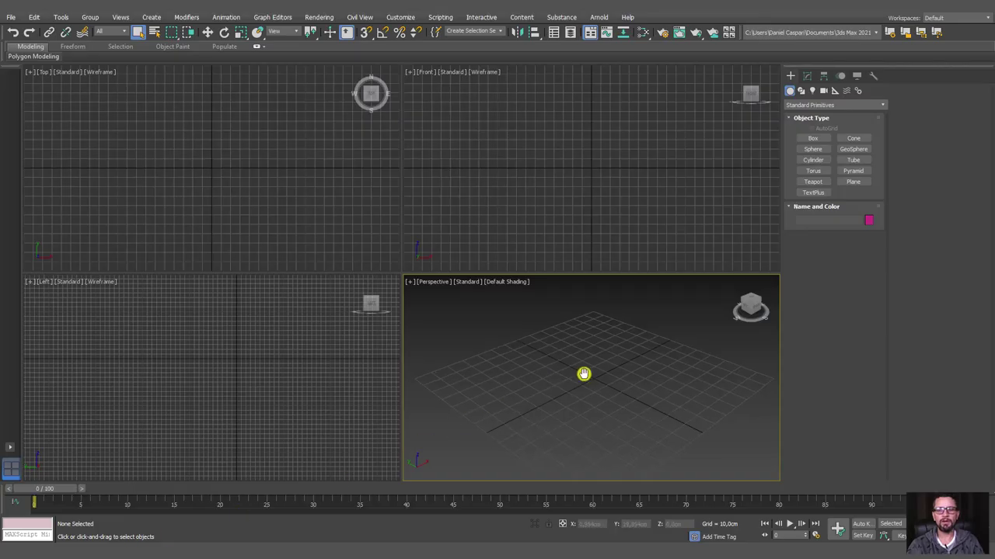
# - Create a plane in the Front viewport with 1 length and 1 width segment, and move it back
pyautogui.middleClick(617, 172)
pyautogui.moveTo(617, 172); pyautogui.dragTo(620, 177, button='middle')
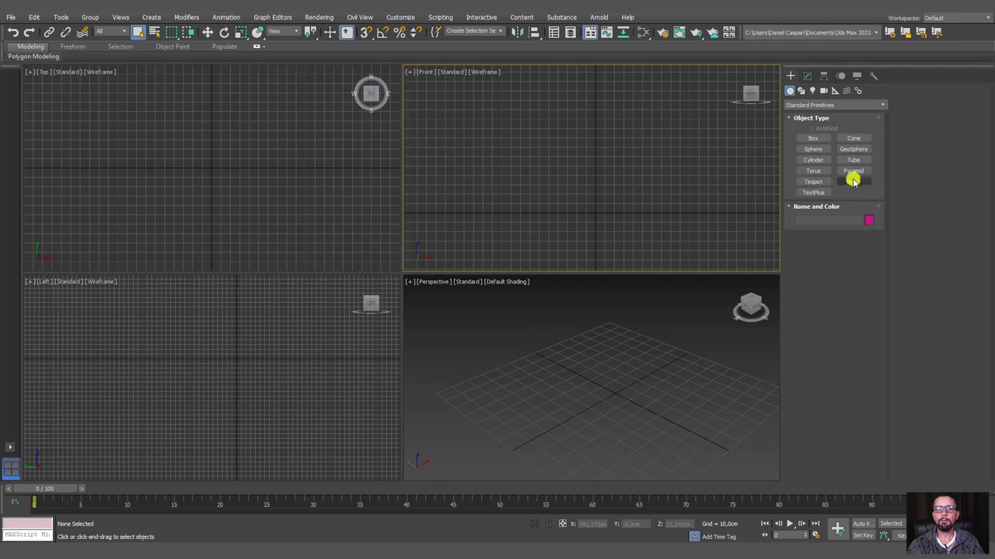
pyautogui.click(854, 180)
pyautogui.moveTo(591, 164)
pyautogui.mouseDown()
pyautogui.moveTo(670, 188)
pyautogui.moveTo(644, 180)
pyautogui.mouseUp()
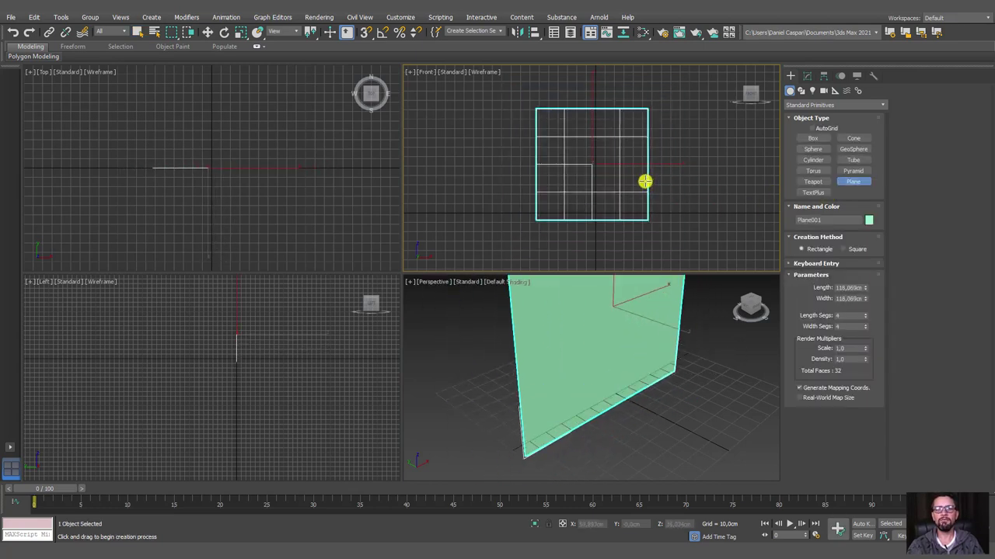
pyautogui.rightClick(865, 317)
pyautogui.rightClick(864, 326)
pyautogui.scroll(-3, 733, 402)
pyautogui.scroll(-2, 591, 396)
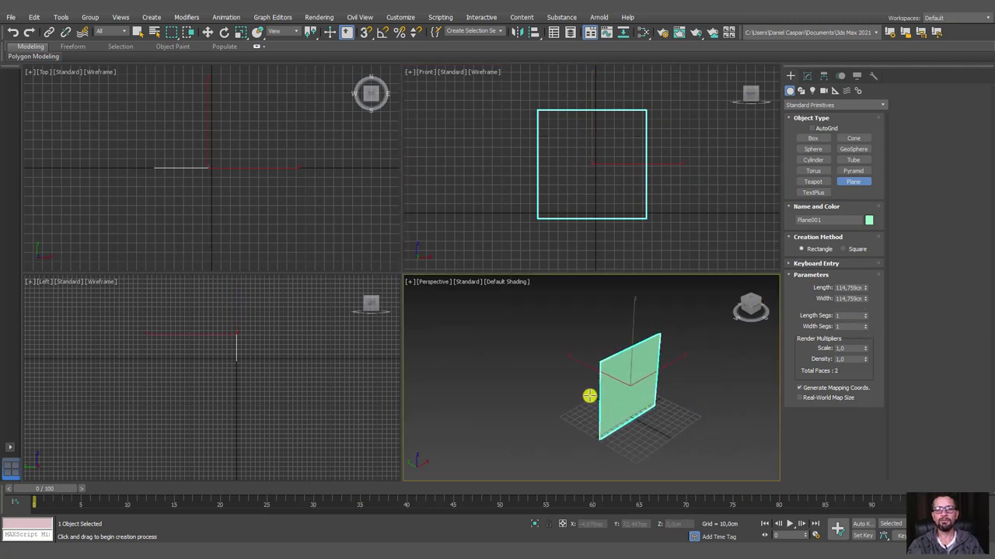
pyautogui.press('w')
pyautogui.moveTo(589, 371); pyautogui.dragTo(543, 350)
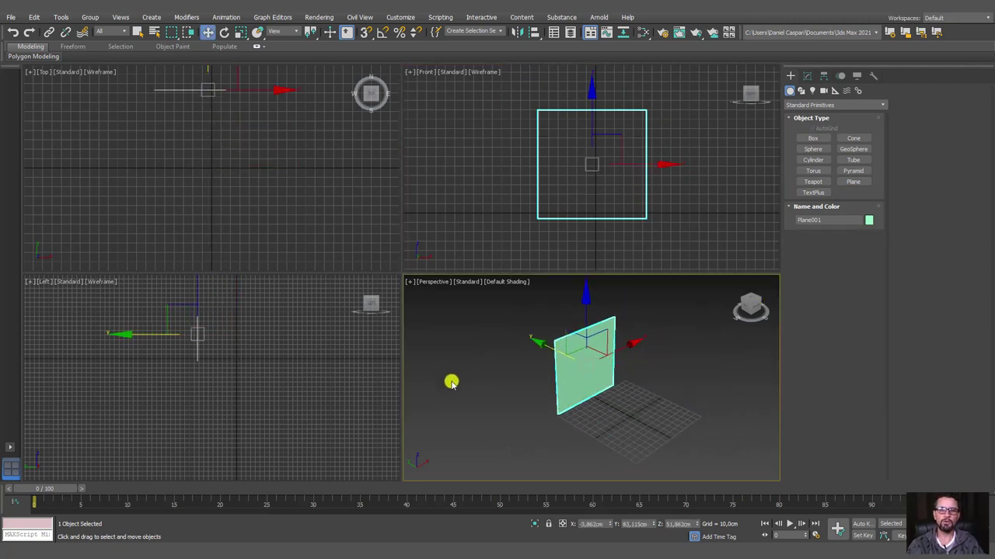
# - Apply referência.jpg from Explorer to the plane as its texture
pyautogui.hotkey('alt', 'Tab')
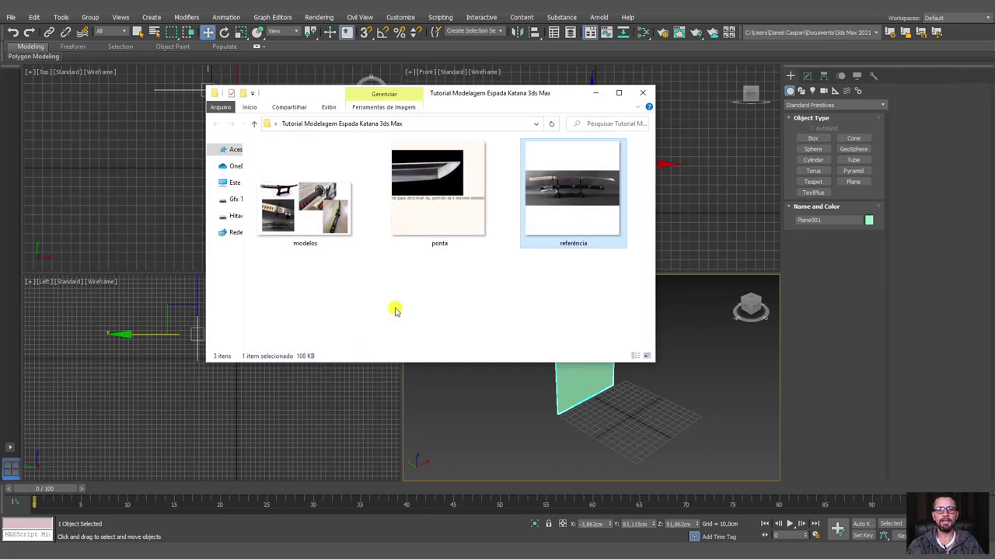
pyautogui.moveTo(549, 194)
pyautogui.mouseDown()
pyautogui.moveTo(606, 352)
pyautogui.moveTo(583, 385)
pyautogui.mouseUp()
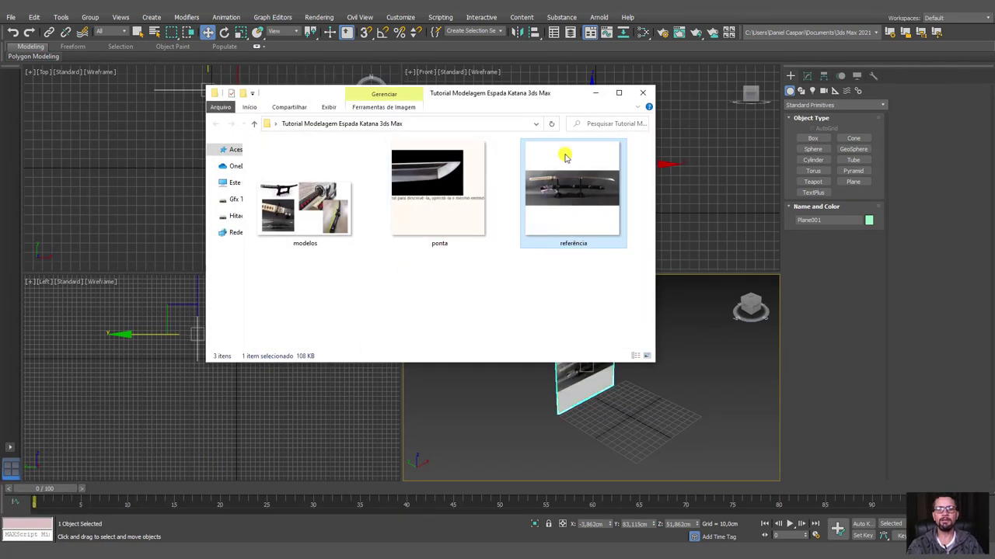
pyautogui.click(595, 95)
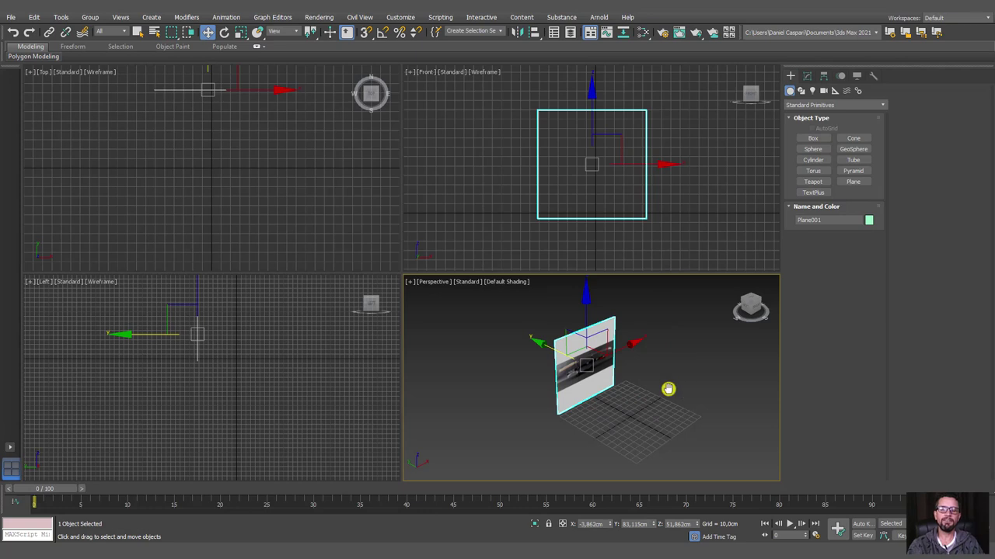
pyautogui.moveTo(668, 389)
pyautogui.keyDown('alt'); pyautogui.mouseDown(button='middle')
pyautogui.moveTo(591, 373)
pyautogui.moveTo(666, 381)
pyautogui.mouseUp(button='middle'); pyautogui.keyUp('alt')
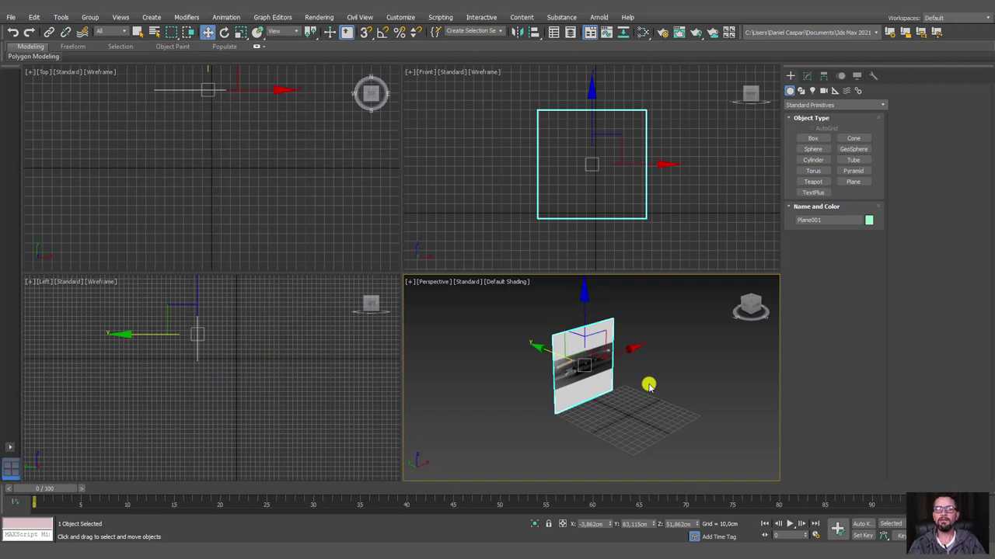
pyautogui.keyDown('alt'); pyautogui.moveTo(608, 393); pyautogui.dragTo(582, 368, button='middle'); pyautogui.keyUp('alt')
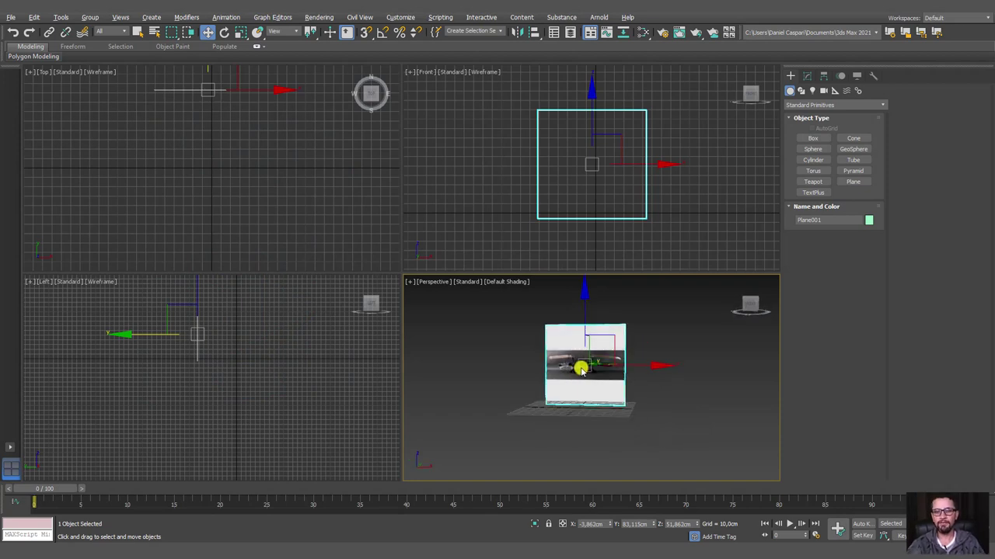
pyautogui.scroll(3, 590, 365)
pyautogui.scroll(3, 596, 362)
pyautogui.scroll(-2, 637, 360)
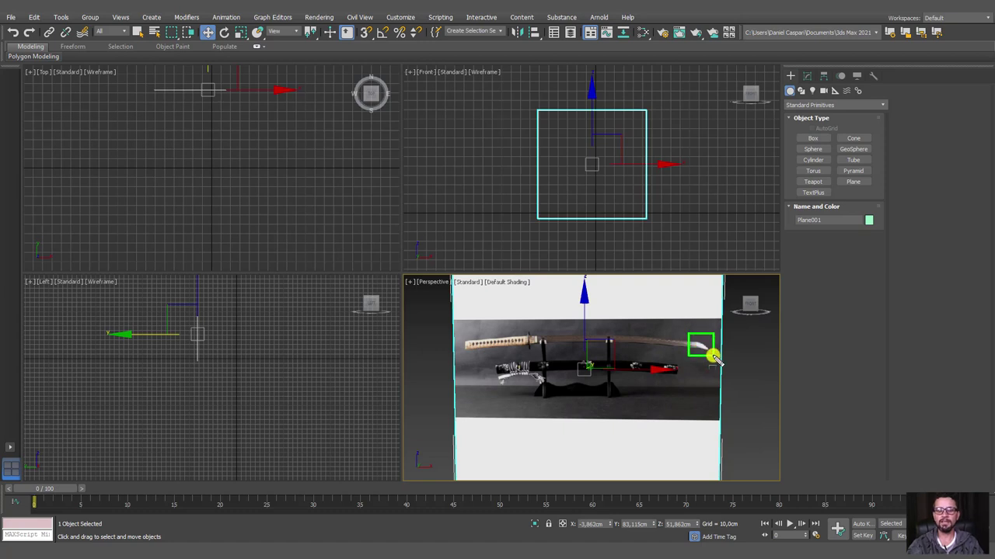
pyautogui.moveTo(689, 338)
pyautogui.mouseDown()
pyautogui.moveTo(558, 351)
pyautogui.moveTo(455, 336)
pyautogui.moveTo(459, 344)
pyautogui.mouseUp()
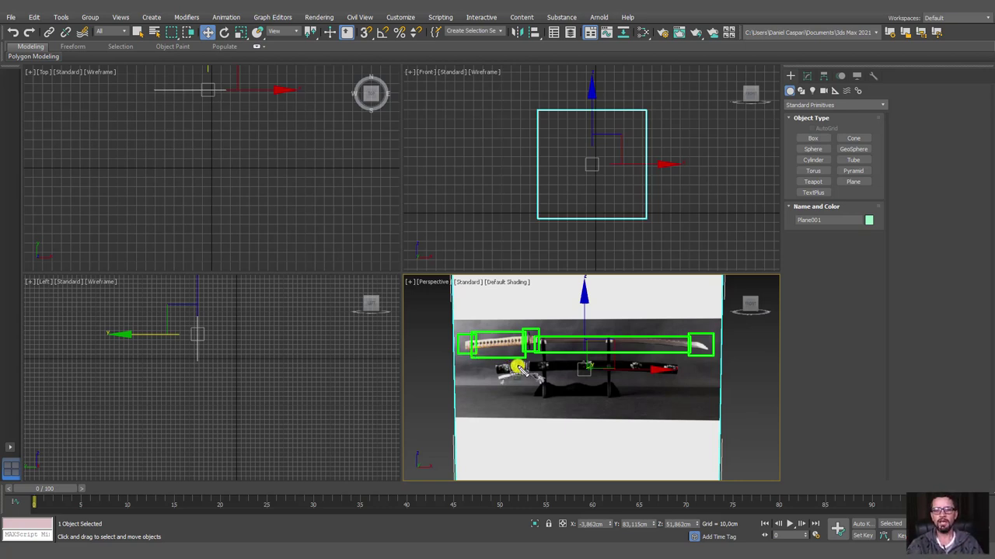
pyautogui.scroll(-5, 544, 365)
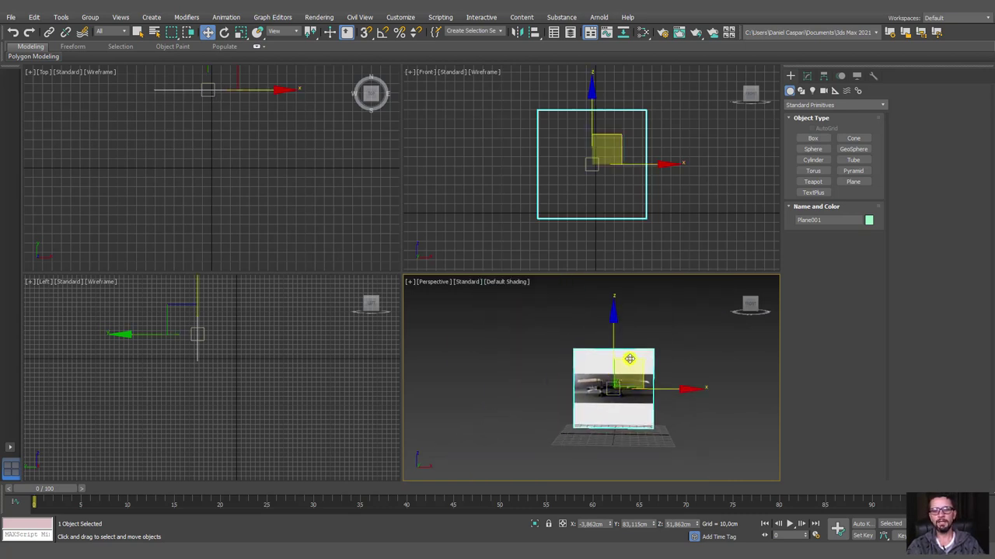
# - Clone the plane to the left and texture Plane002 with ponta.jpg
pyautogui.keyDown('shift'); pyautogui.moveTo(630, 359); pyautogui.dragTo(513, 342); pyautogui.keyUp('shift')
pyautogui.click(506, 320)
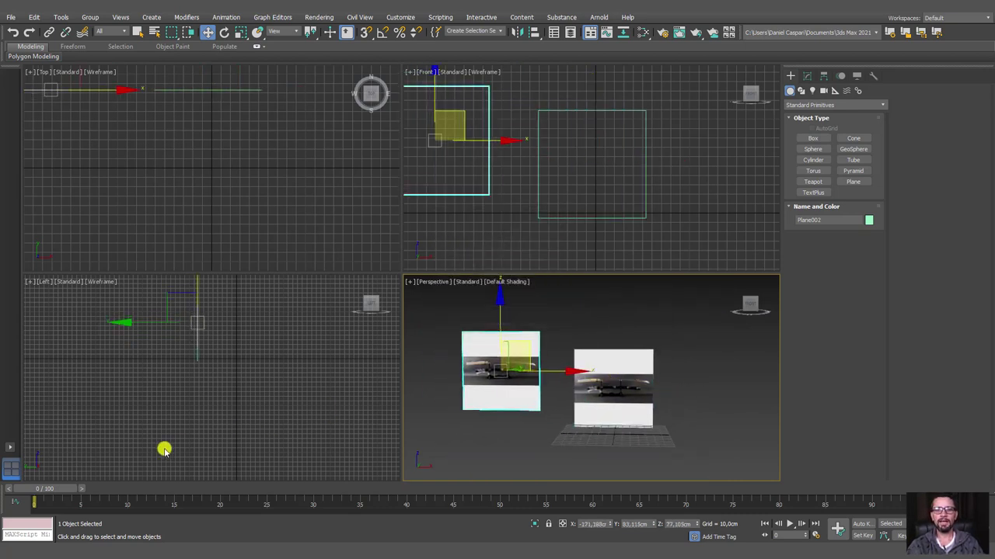
pyautogui.hotkey('alt', 'Tab')
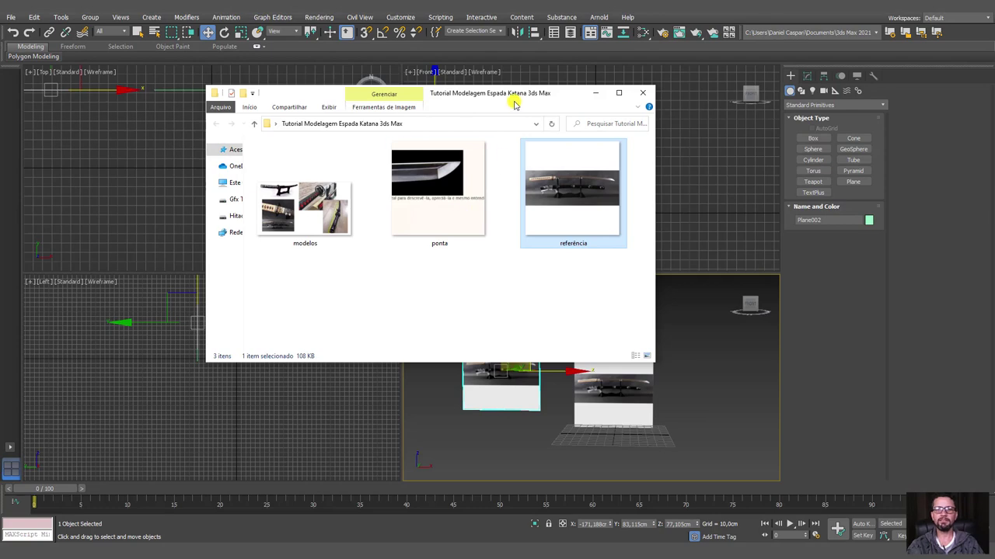
pyautogui.moveTo(510, 100); pyautogui.dragTo(180, 224)
pyautogui.moveTo(119, 251); pyautogui.dragTo(517, 403)
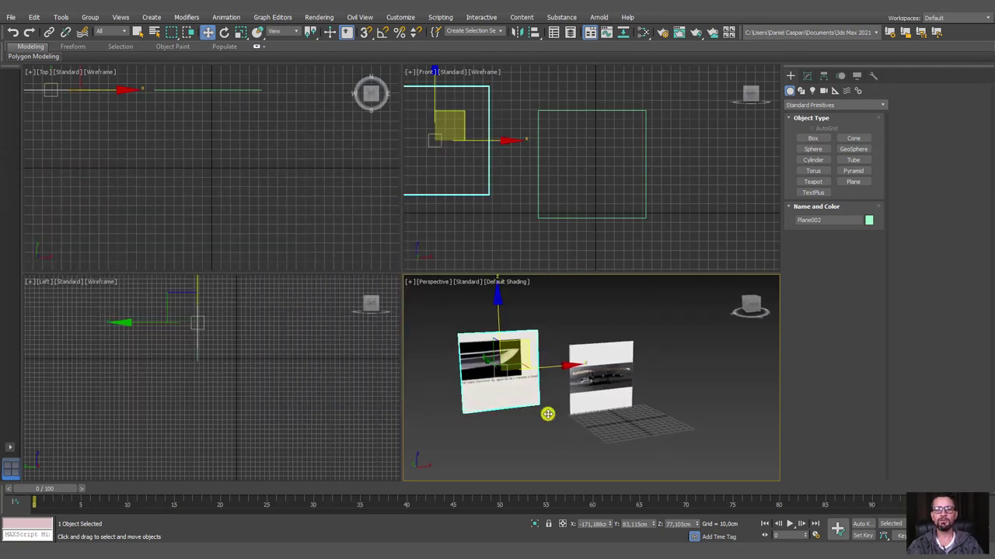
# - Pan and zoom the viewport to frame both textured planes
pyautogui.moveTo(547, 413); pyautogui.dragTo(564, 428, button='middle')
pyautogui.scroll(3, 493, 382)
pyautogui.scroll(3, 502, 349)
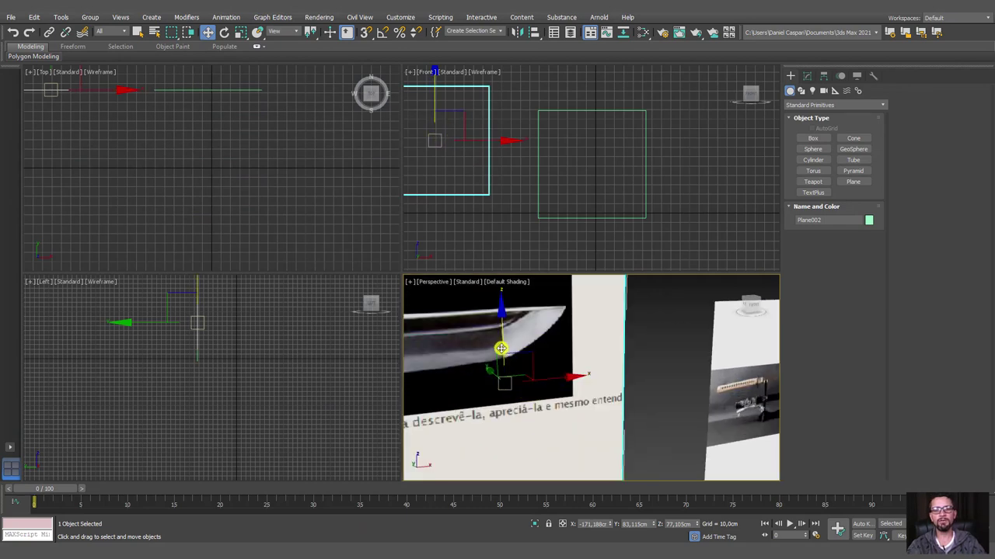
pyautogui.scroll(3, 573, 366)
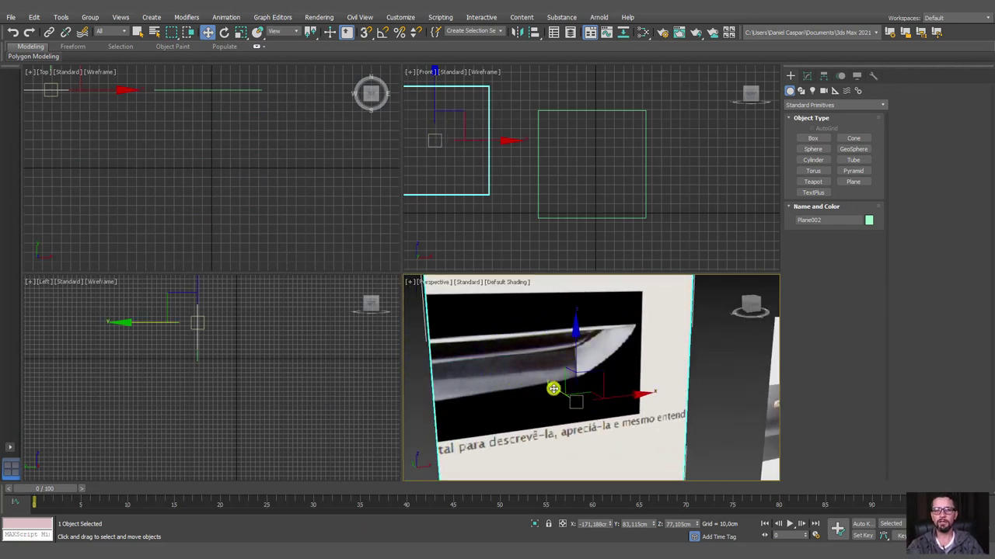
pyautogui.scroll(-3, 552, 388)
pyautogui.scroll(-4, 595, 401)
pyautogui.moveTo(660, 410); pyautogui.dragTo(595, 391, button='middle')
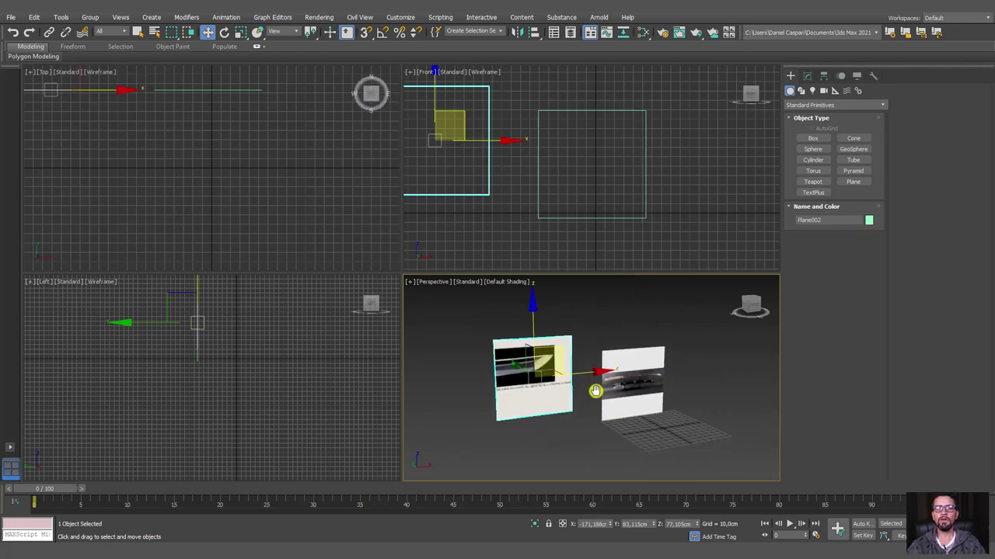